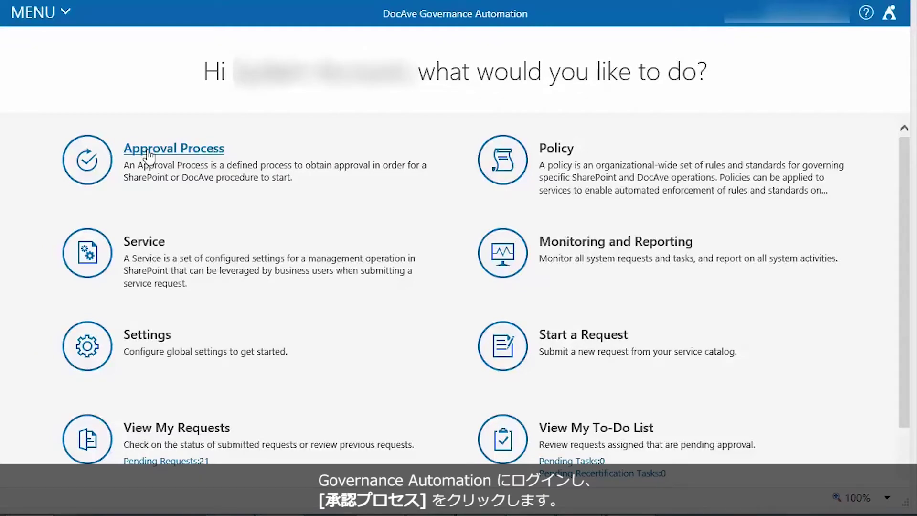
Step: Create a new approval process and name it Standard One Stage
{"action": "left_click", "coordinate": [149, 154]}
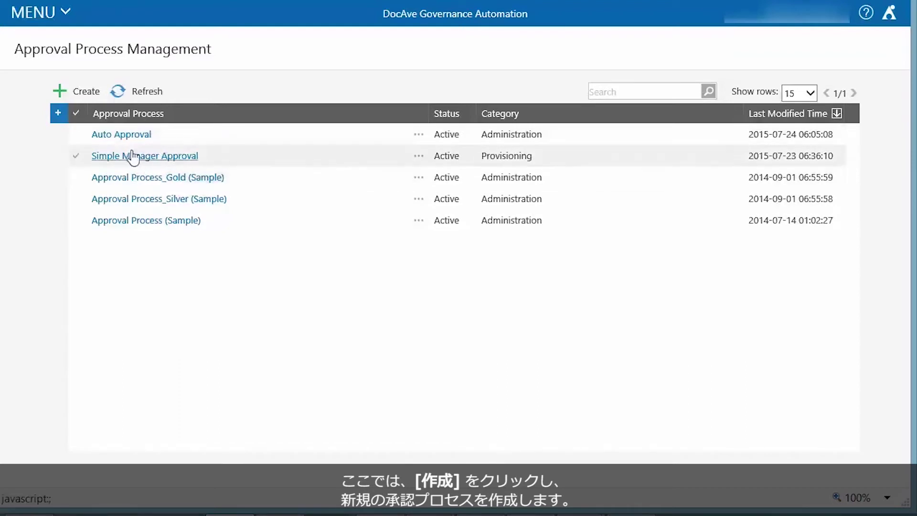
{"action": "left_click", "coordinate": [86, 92]}
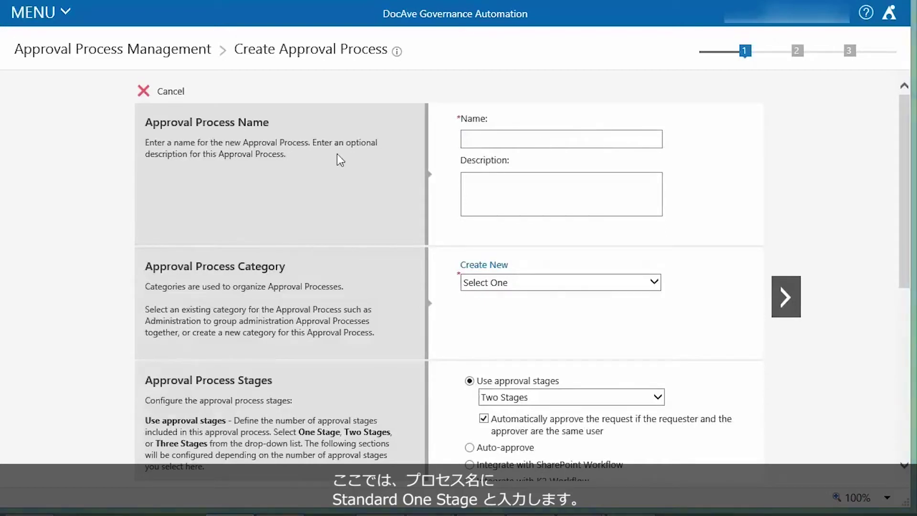
{"action": "left_click", "coordinate": [489, 141]}
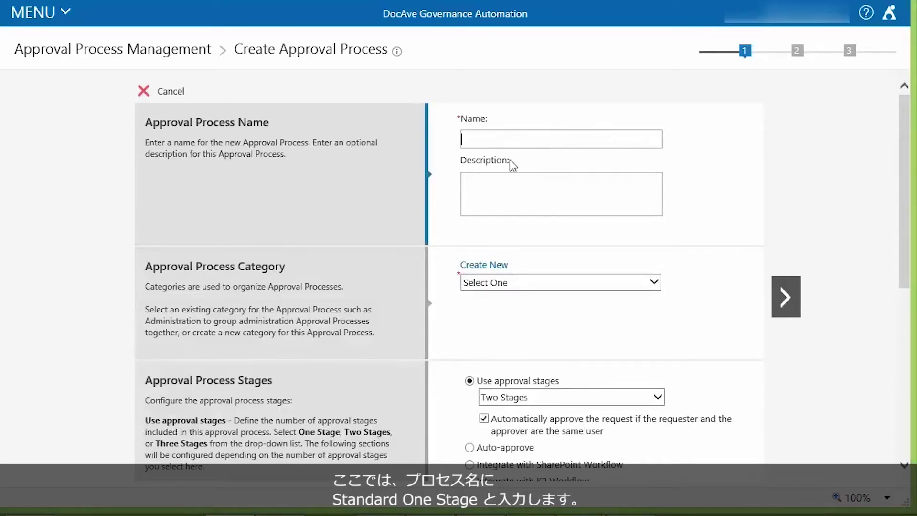
{"action": "type", "text": "Standard One Stage"}
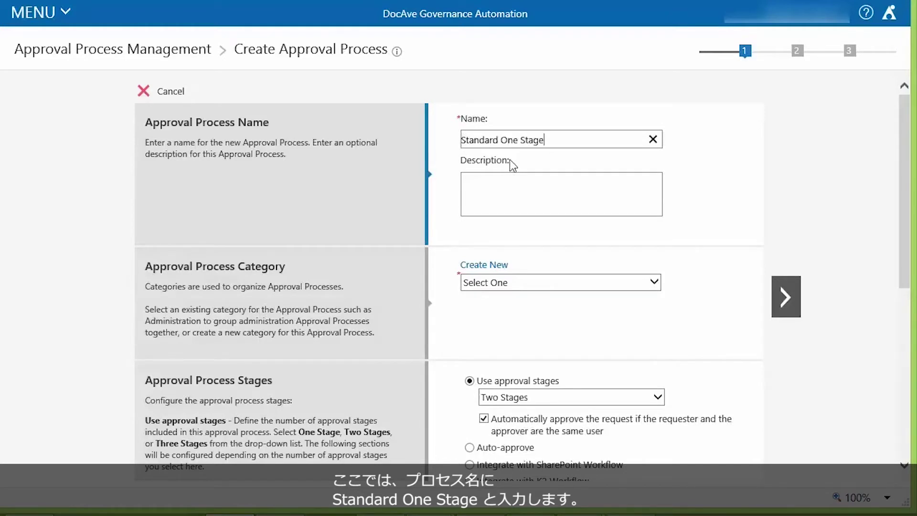
Step: Set the approval process category to Provisioning
{"action": "left_click", "coordinate": [570, 284]}
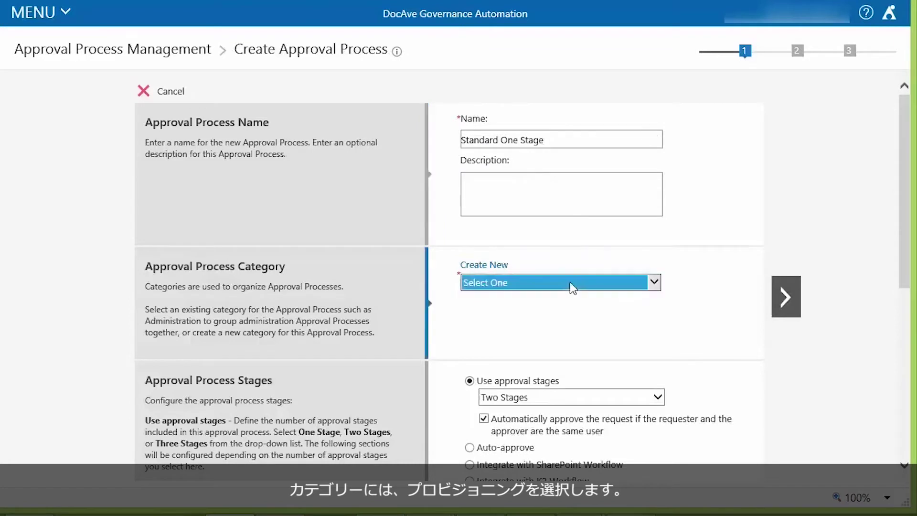
{"action": "left_click", "coordinate": [571, 287]}
{"action": "left_click", "coordinate": [485, 333]}
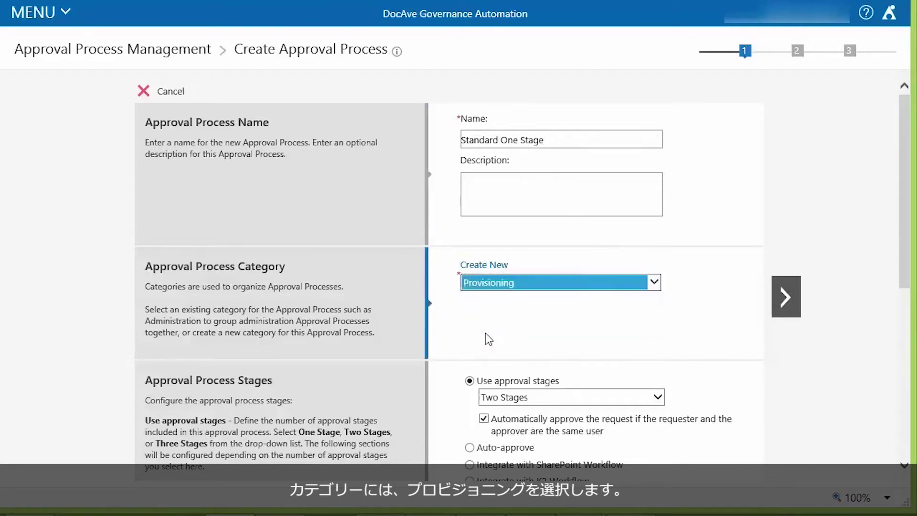
Step: Set the approval process to use One Stage and proceed to the stage one configuration without CC recipients
{"action": "key", "text": "Tab"}
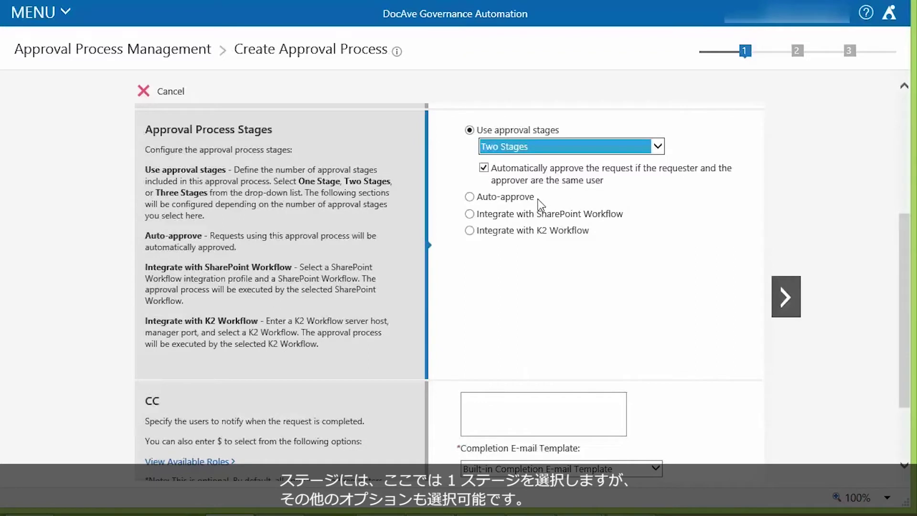
{"action": "left_click", "coordinate": [499, 146]}
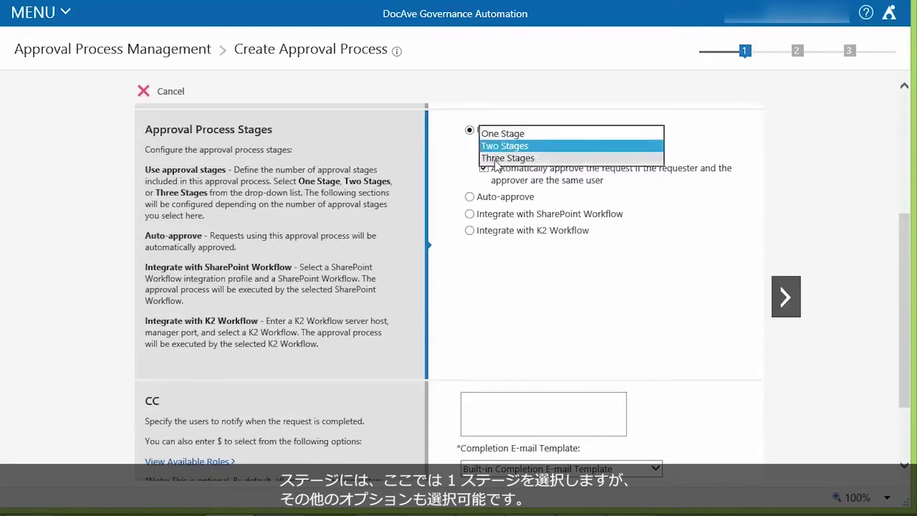
{"action": "left_click", "coordinate": [496, 134]}
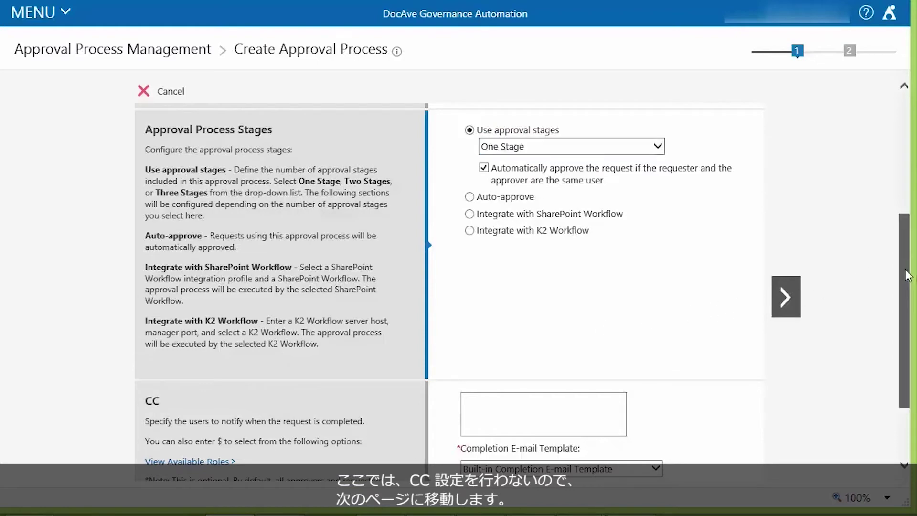
{"action": "left_click_drag", "start_coordinate": [907, 272], "coordinate": [907, 321]}
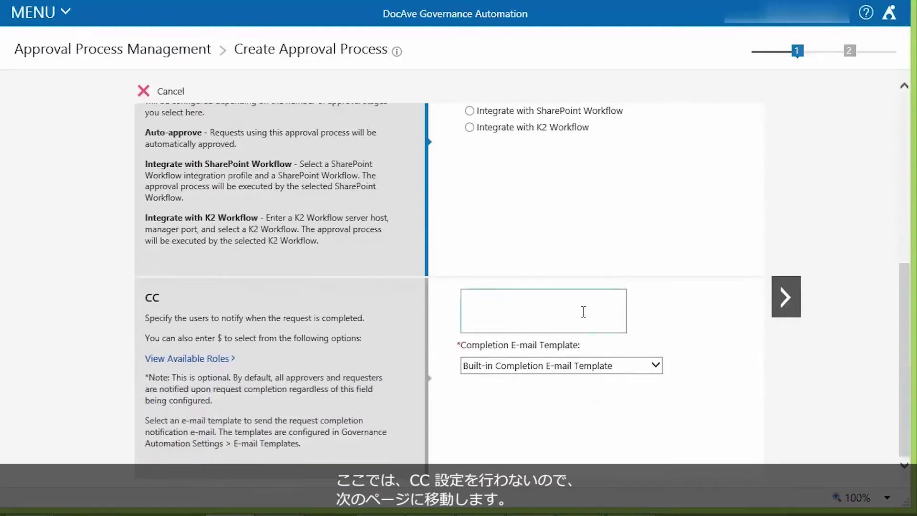
{"action": "left_click", "coordinate": [785, 305]}
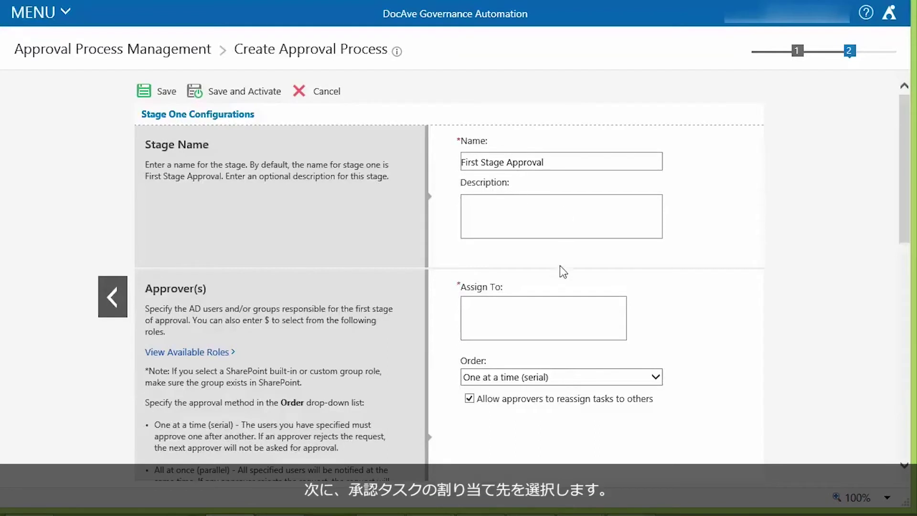
Step: Assign the first stage to the approver by entering and selecting their name, with the order One at a time (serial)
{"action": "left_click_drag", "start_coordinate": [907, 179], "coordinate": [911, 243]}
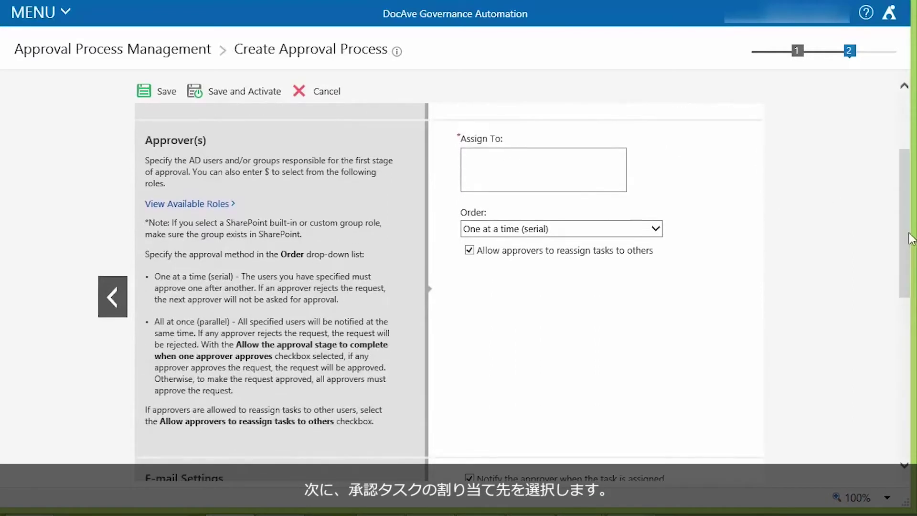
{"action": "left_click", "coordinate": [510, 161]}
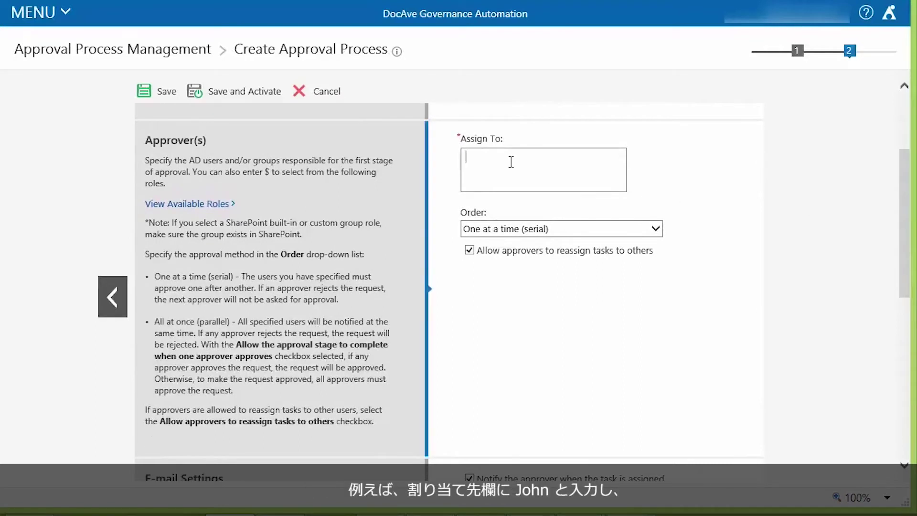
{"action": "type", "text": "John"}
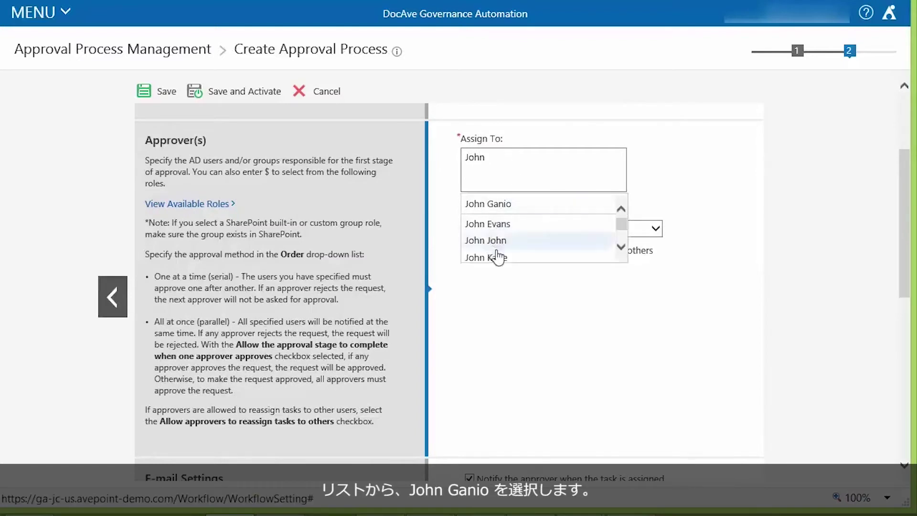
{"action": "left_click", "coordinate": [496, 210]}
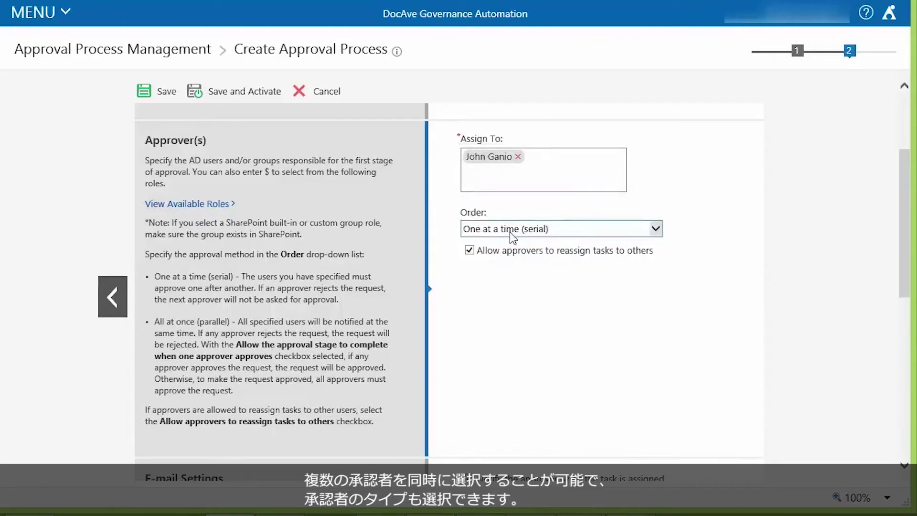
{"action": "left_click", "coordinate": [509, 231]}
{"action": "left_click", "coordinate": [509, 231]}
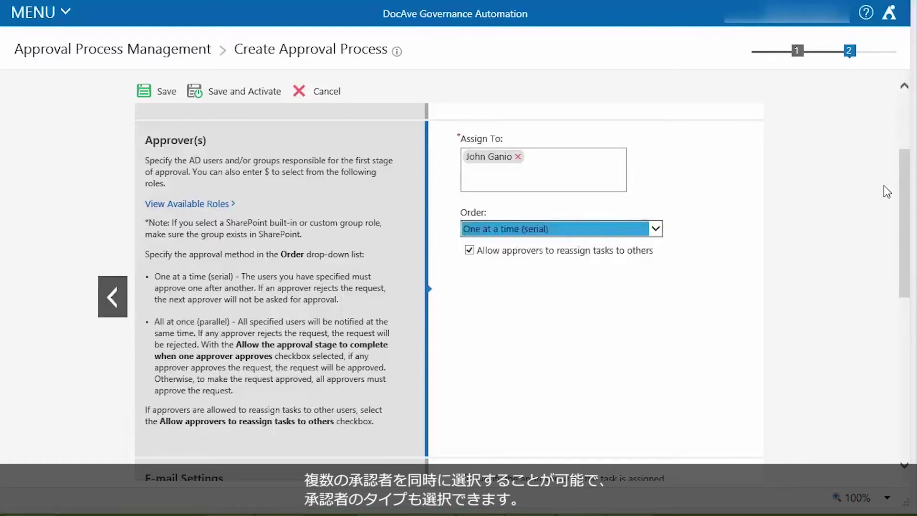
Step: Enable Duration and Escalation for the first approval stage
{"action": "left_click_drag", "start_coordinate": [902, 185], "coordinate": [911, 303]}
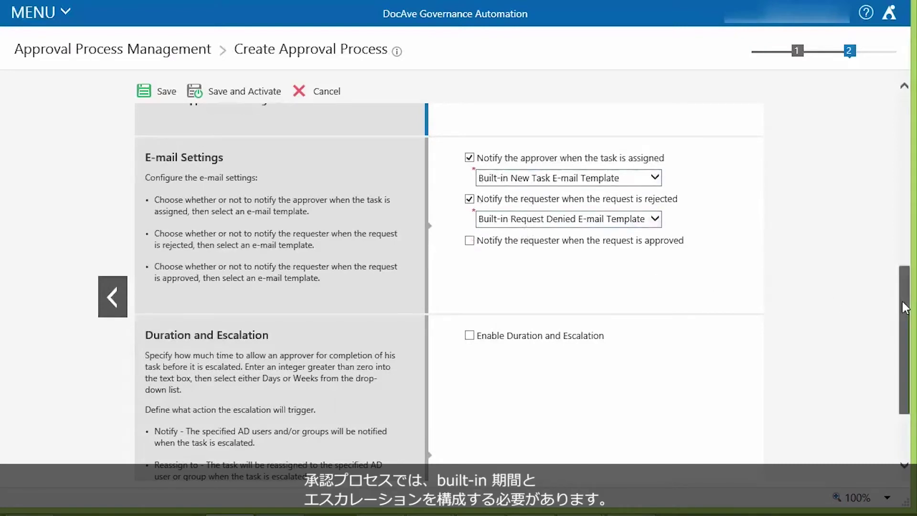
{"action": "left_click_drag", "start_coordinate": [904, 299], "coordinate": [904, 349]}
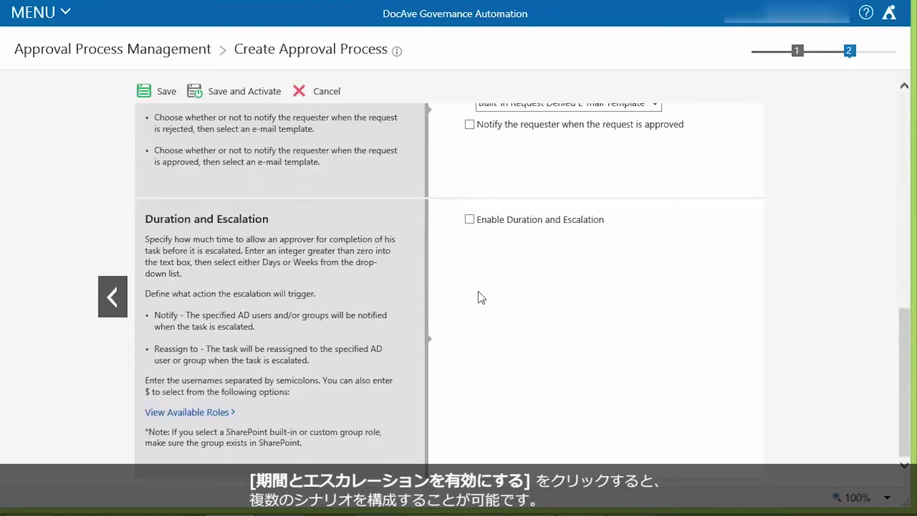
{"action": "left_click", "coordinate": [468, 220]}
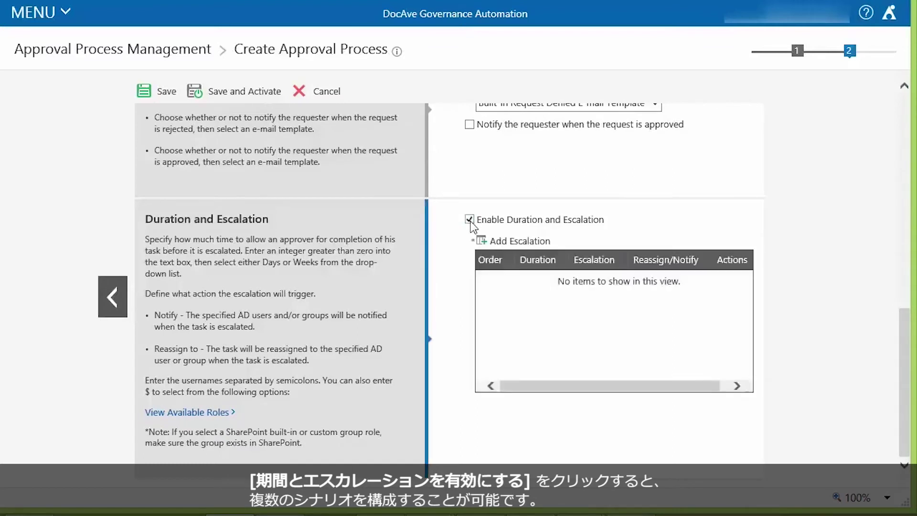
Step: Add an escalation with a duration of 5 Day(s) and no reminder before the escalation
{"action": "left_click", "coordinate": [514, 241]}
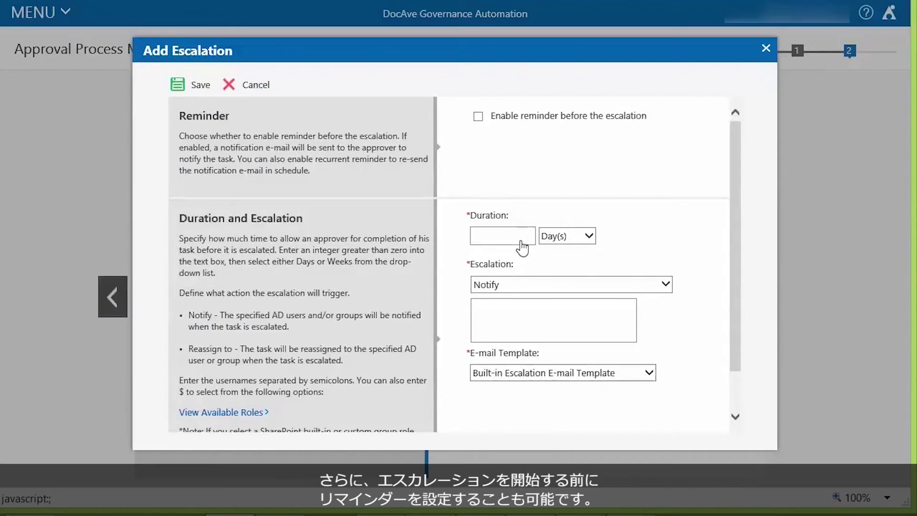
{"action": "left_click", "coordinate": [478, 117]}
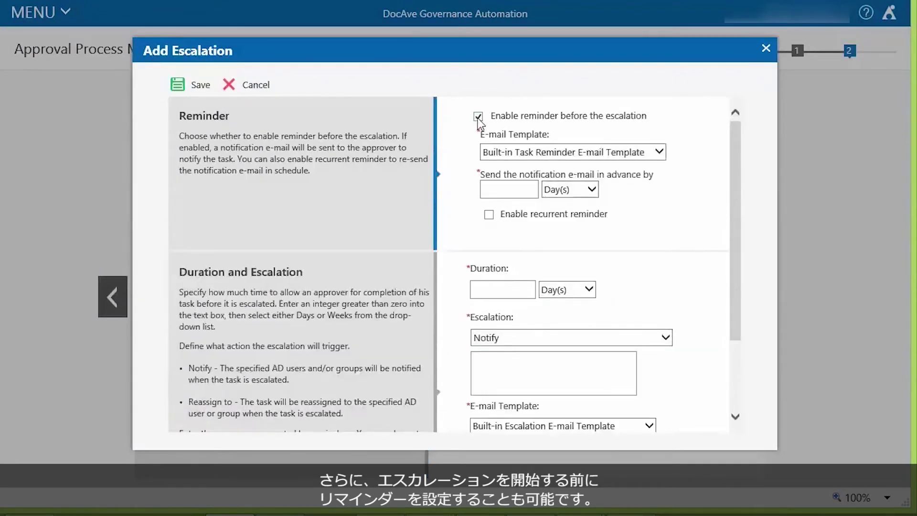
{"action": "left_click", "coordinate": [478, 117]}
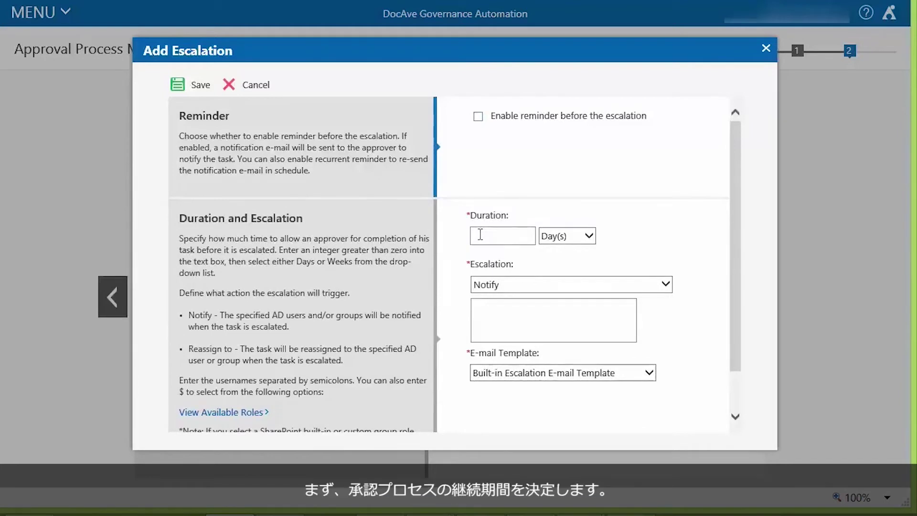
{"action": "left_click", "coordinate": [496, 236]}
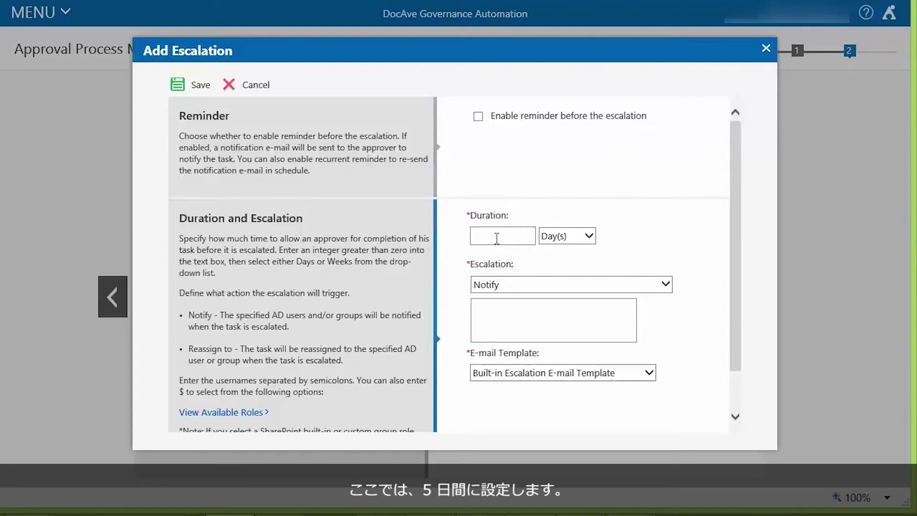
{"action": "type", "text": "5"}
{"action": "left_click", "coordinate": [588, 239]}
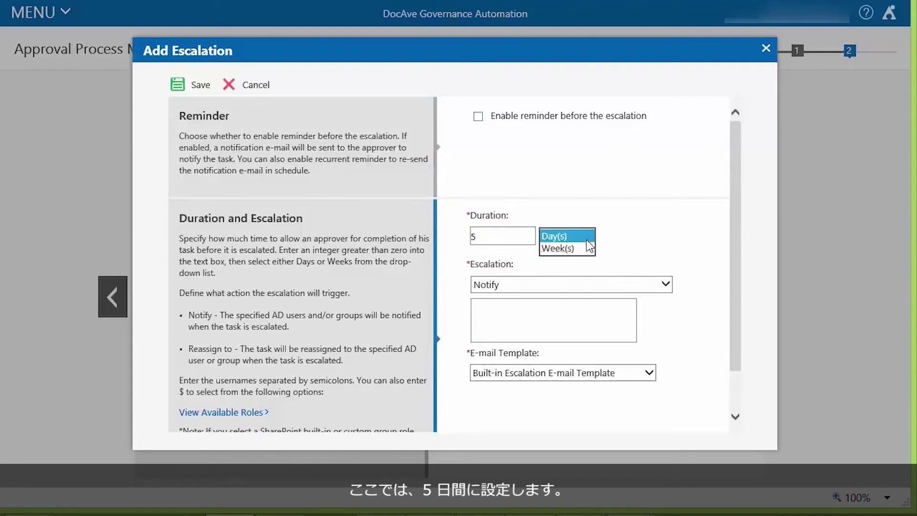
{"action": "left_click", "coordinate": [587, 240]}
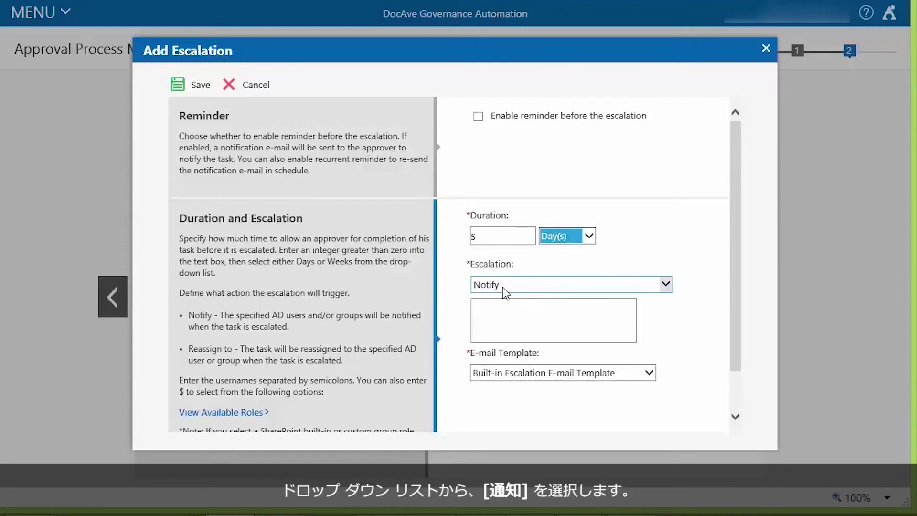
Step: Set the escalation to Notify $Managers of Approvers and save it with the default e-mail template
{"action": "left_click", "coordinate": [496, 285]}
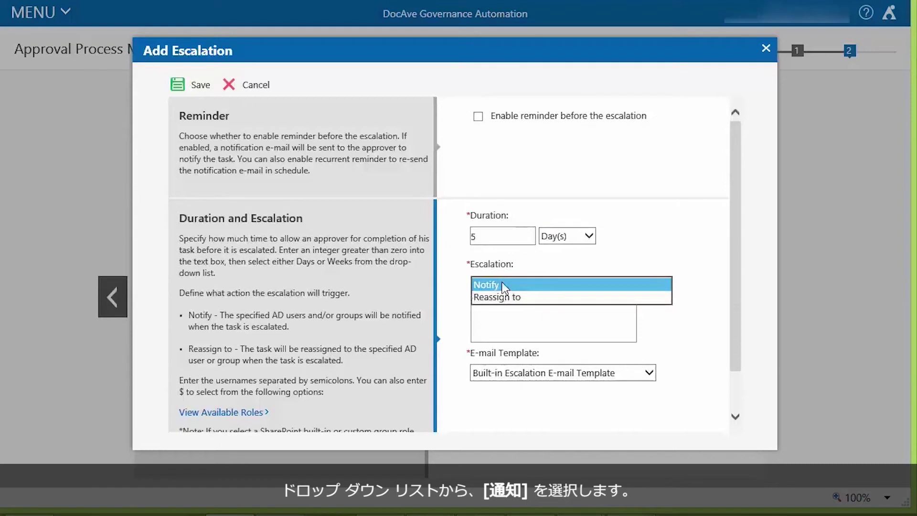
{"action": "left_click", "coordinate": [503, 286]}
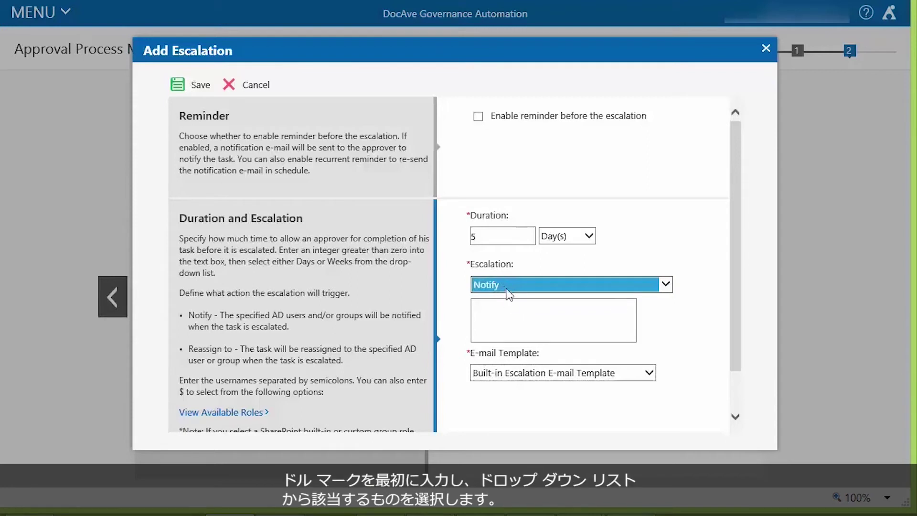
{"action": "left_click", "coordinate": [510, 307]}
{"action": "type", "text": "$"}
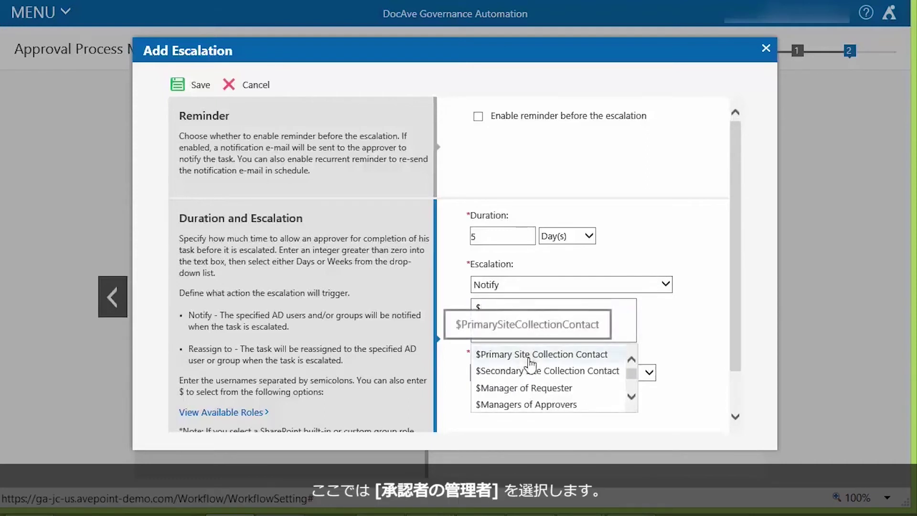
{"action": "left_click", "coordinate": [507, 406]}
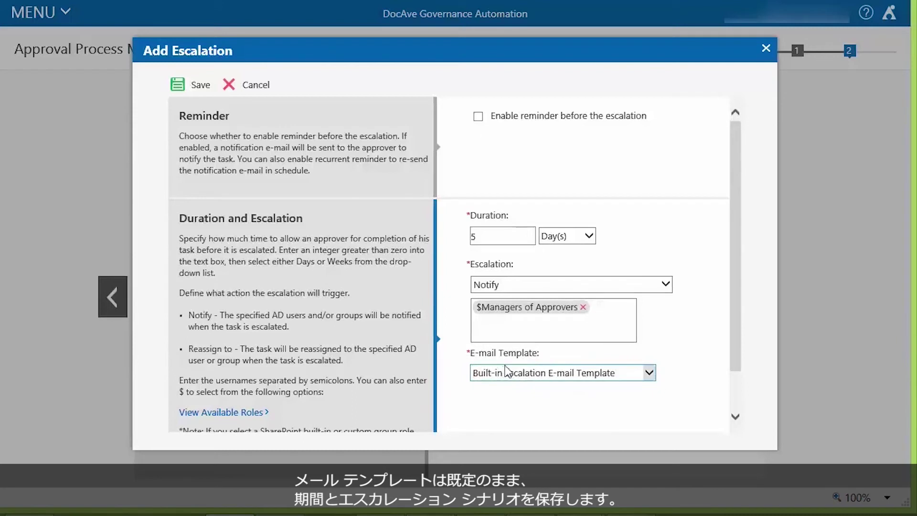
{"action": "scroll", "coordinate": [740, 345], "scroll_direction": "down", "scroll_amount": 1}
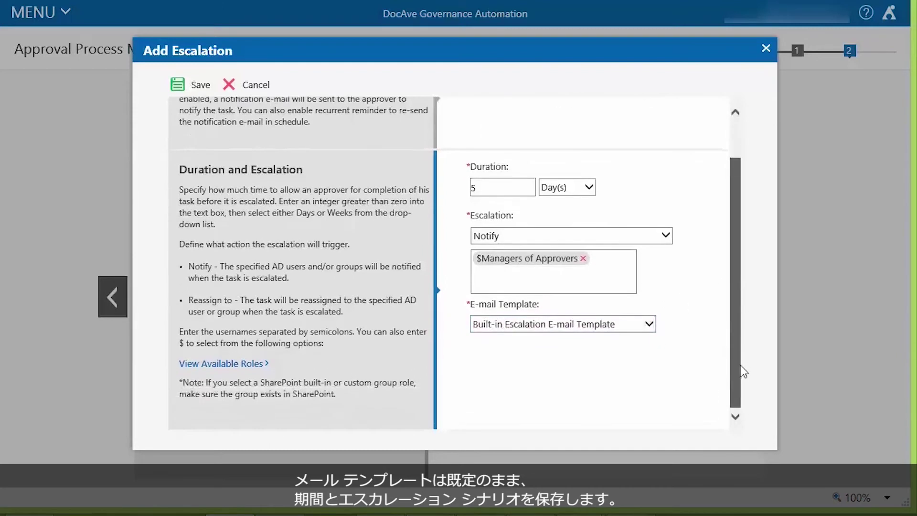
{"action": "left_click", "coordinate": [211, 92]}
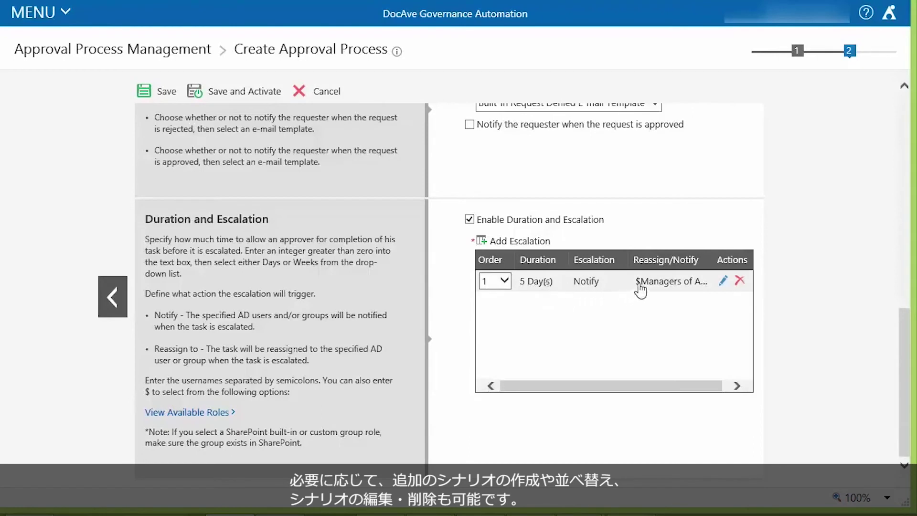
Step: Keep the escalation's order at 1, and save and activate the approval process
{"action": "left_click", "coordinate": [501, 281]}
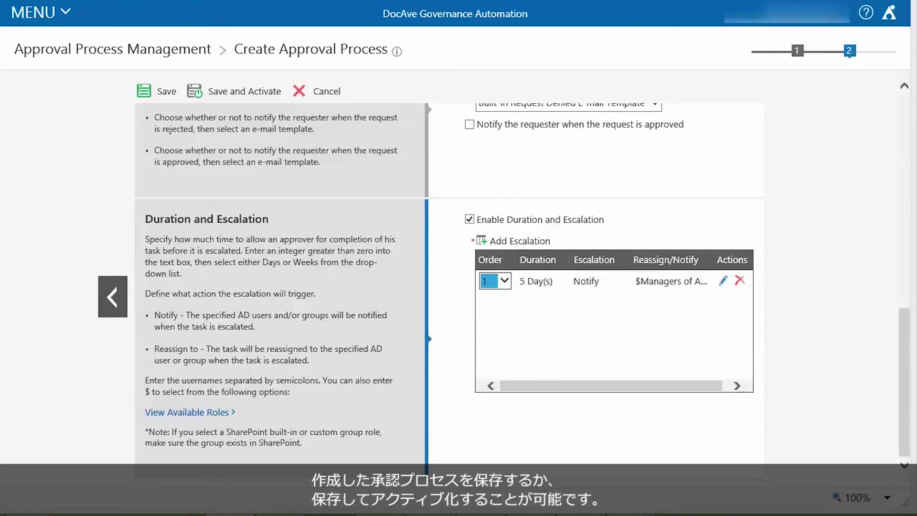
{"action": "left_click", "coordinate": [243, 98]}
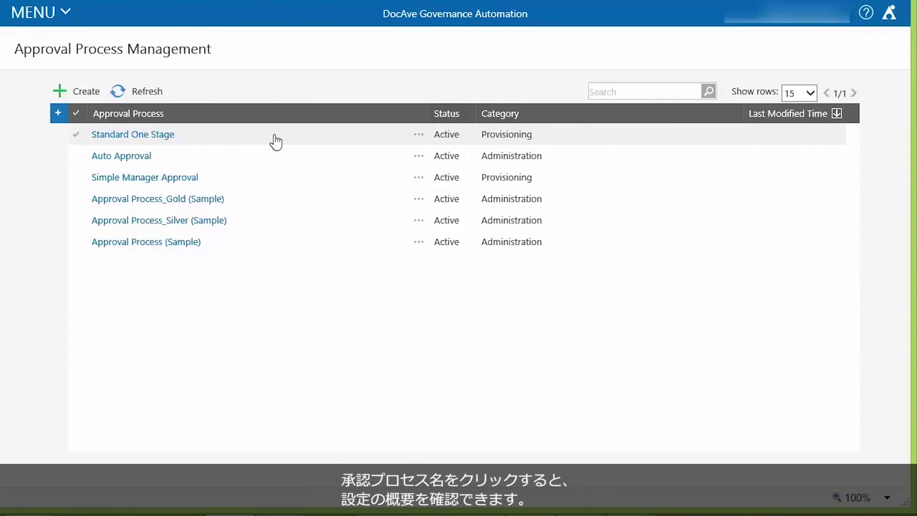
Step: Review the details of the Standard One Stage approval process, including its stage one configurations
{"action": "left_click", "coordinate": [125, 135]}
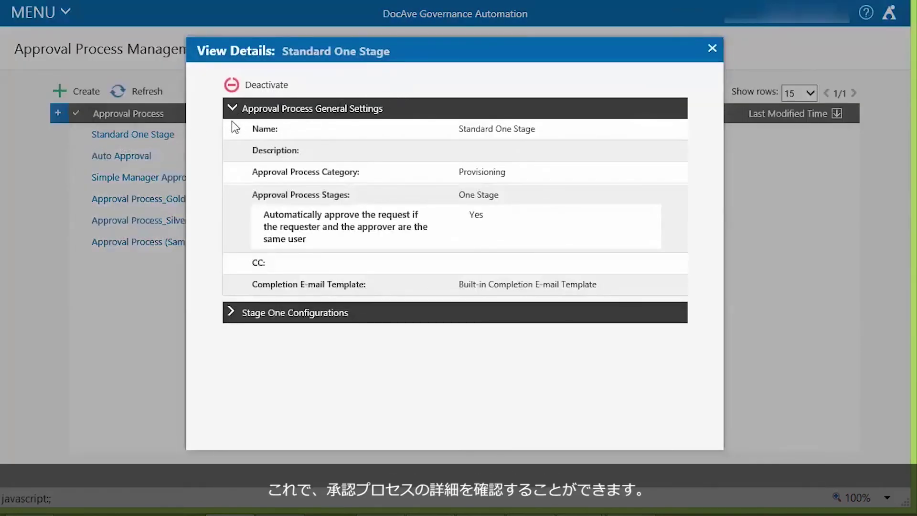
{"action": "left_click", "coordinate": [232, 312]}
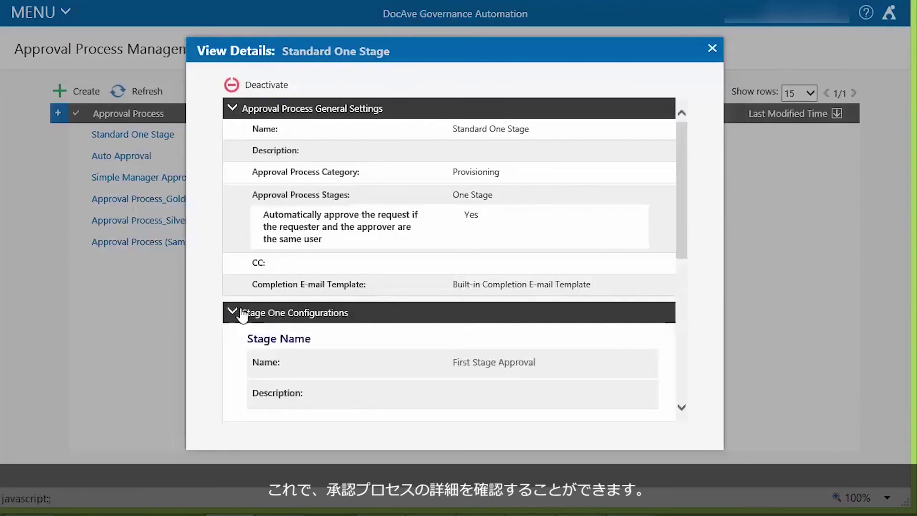
{"action": "left_click_drag", "start_coordinate": [686, 180], "coordinate": [693, 337]}
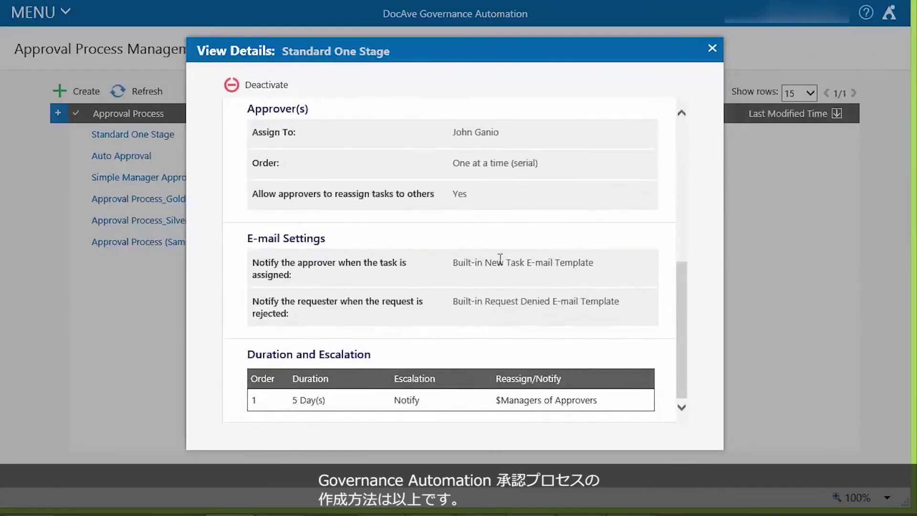